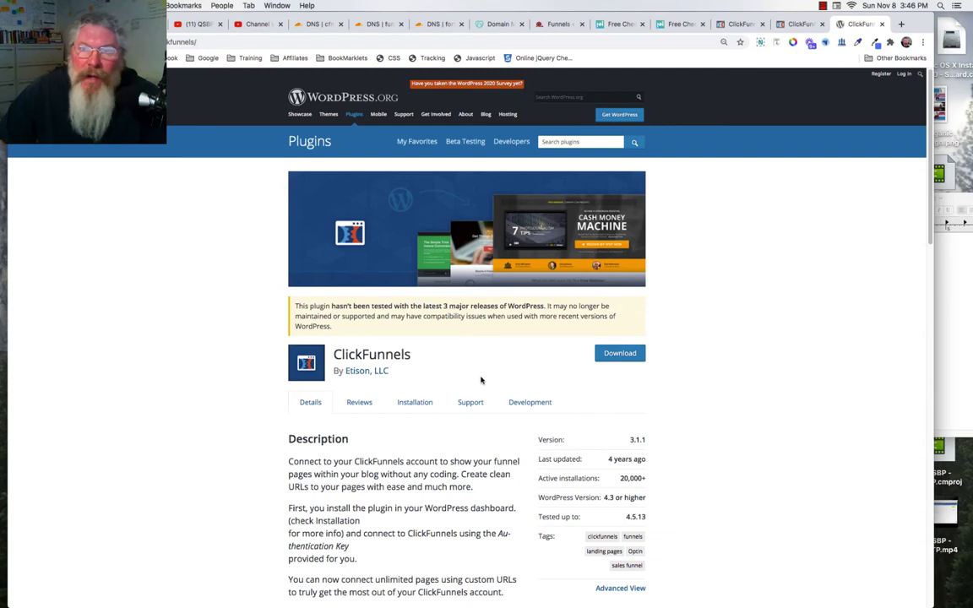
Go to the XYZ-ABC funnel's command center step in ClickFunnels and view its Overview
left_click(800, 26)
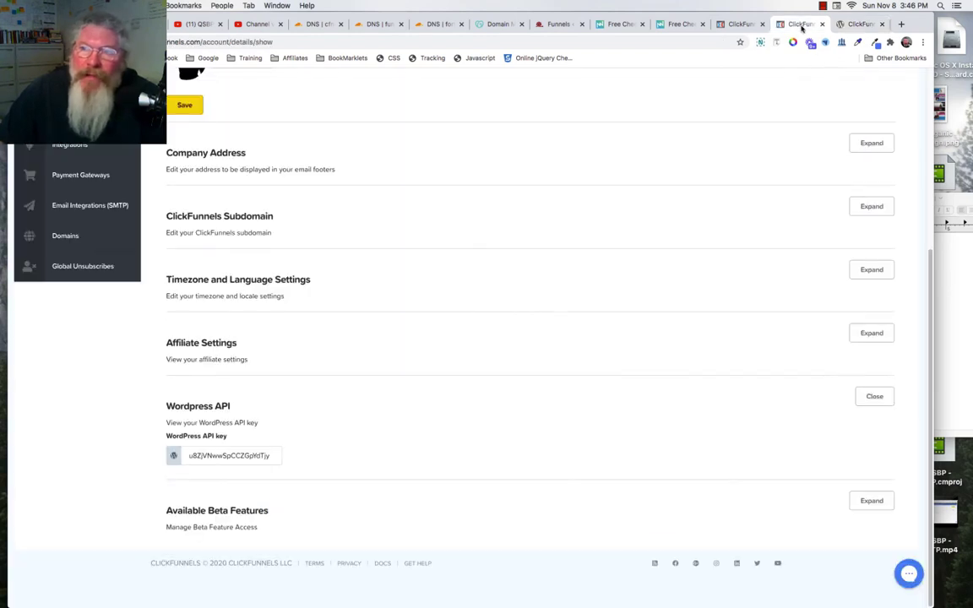
left_click(739, 26)
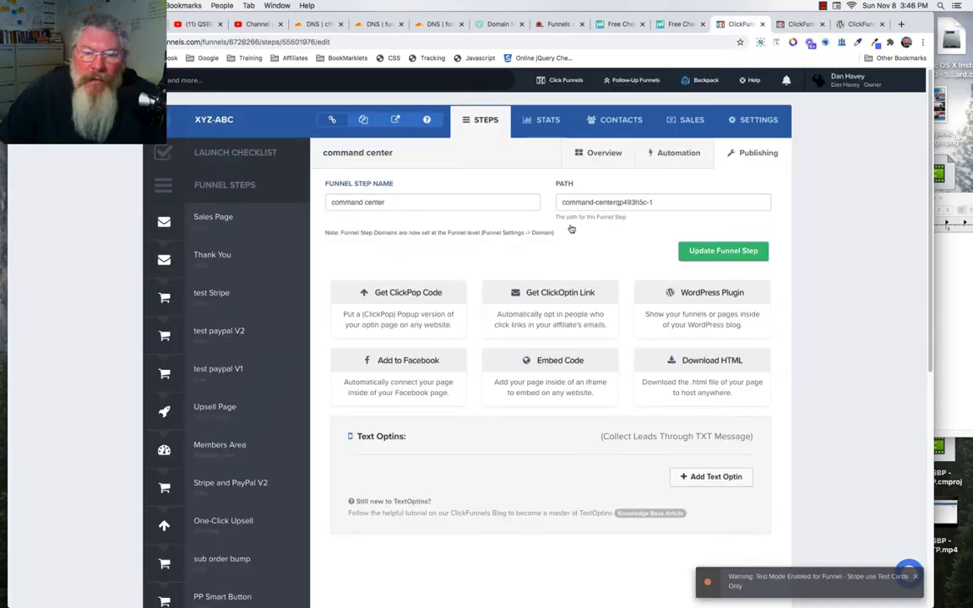
left_click(592, 156)
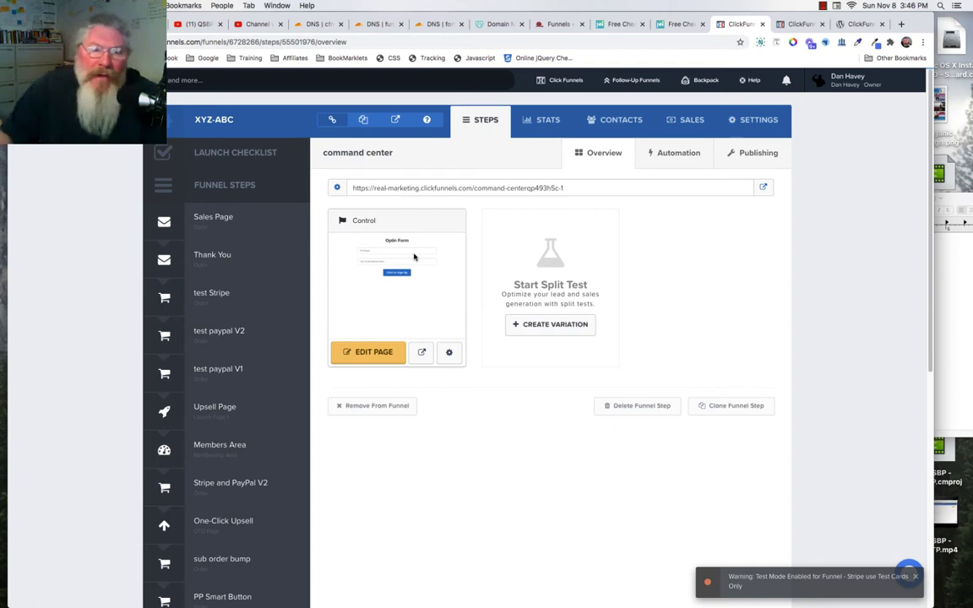
Edit the Optin Form page and check the Click to Sign Up button's action settings
left_click(368, 352)
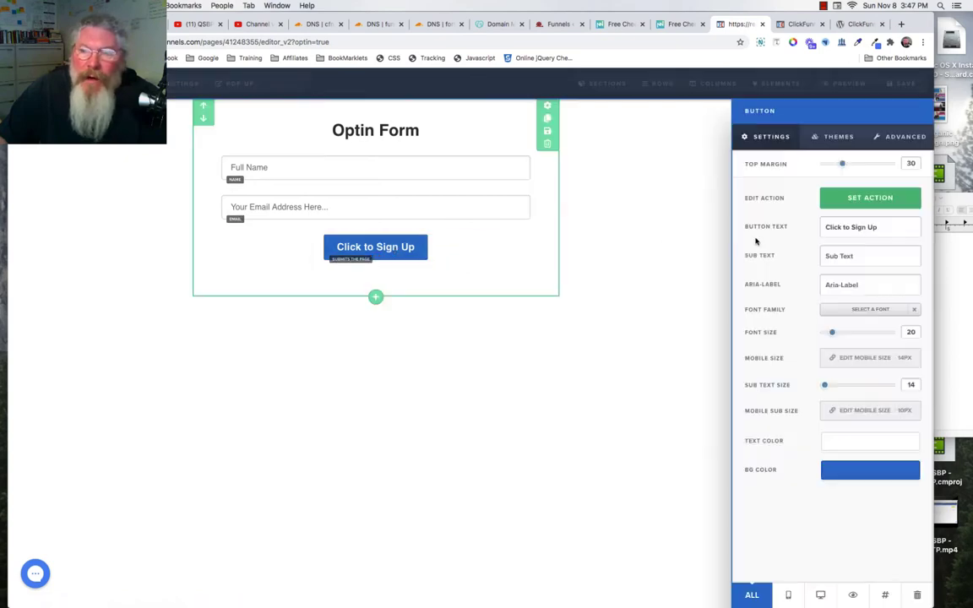
left_click(848, 203)
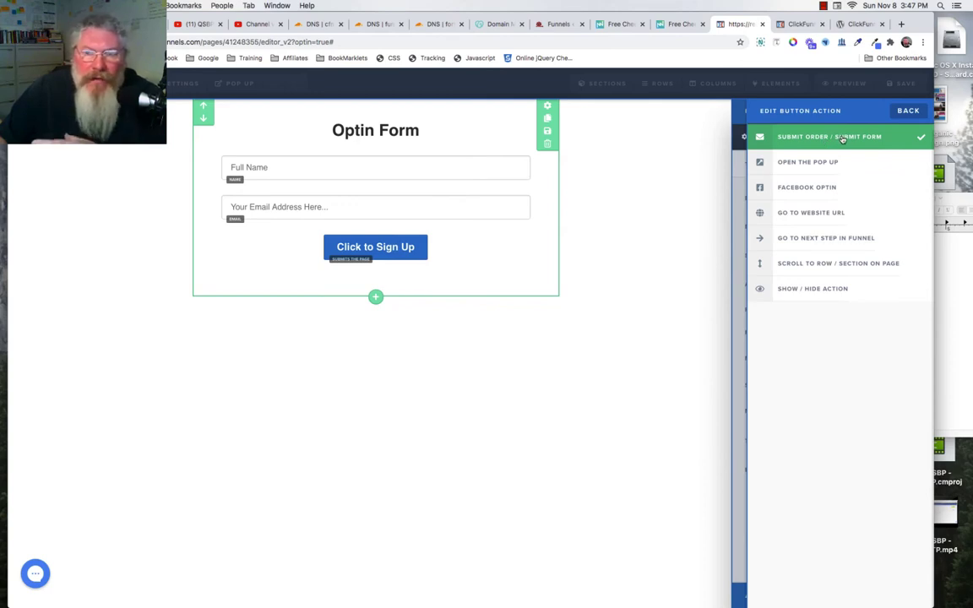
left_click(662, 160)
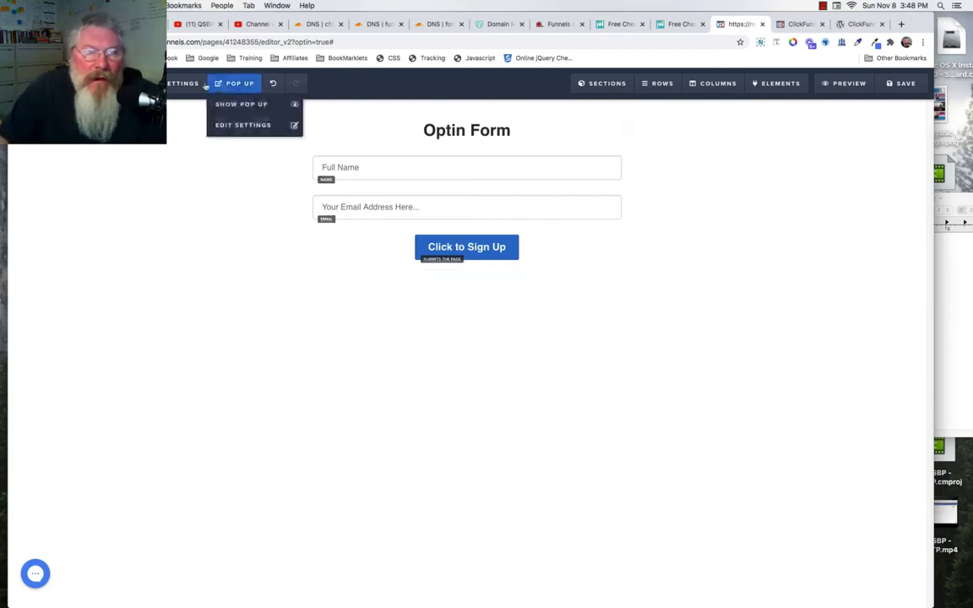
mouse_move(183, 88)
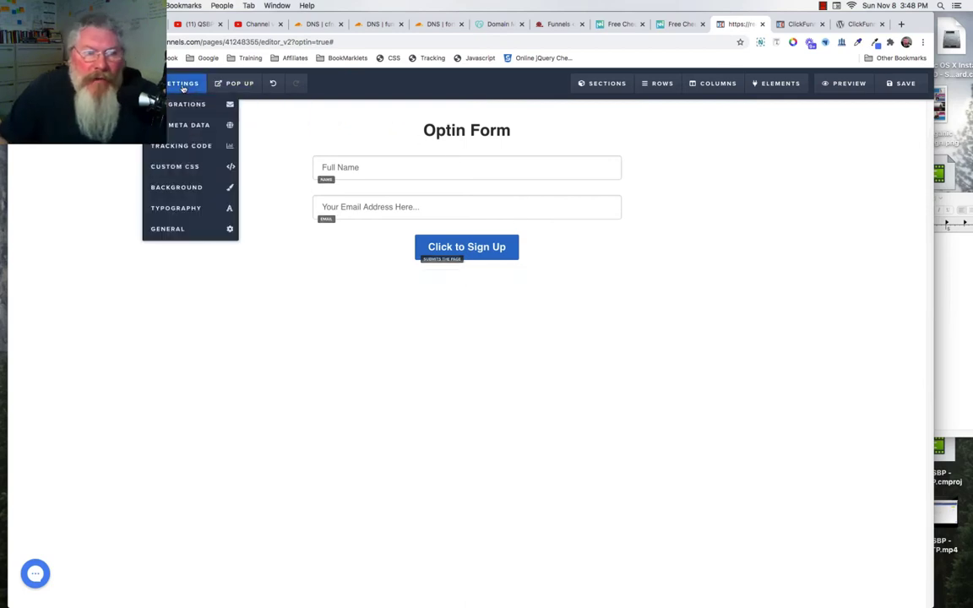
left_click(180, 230)
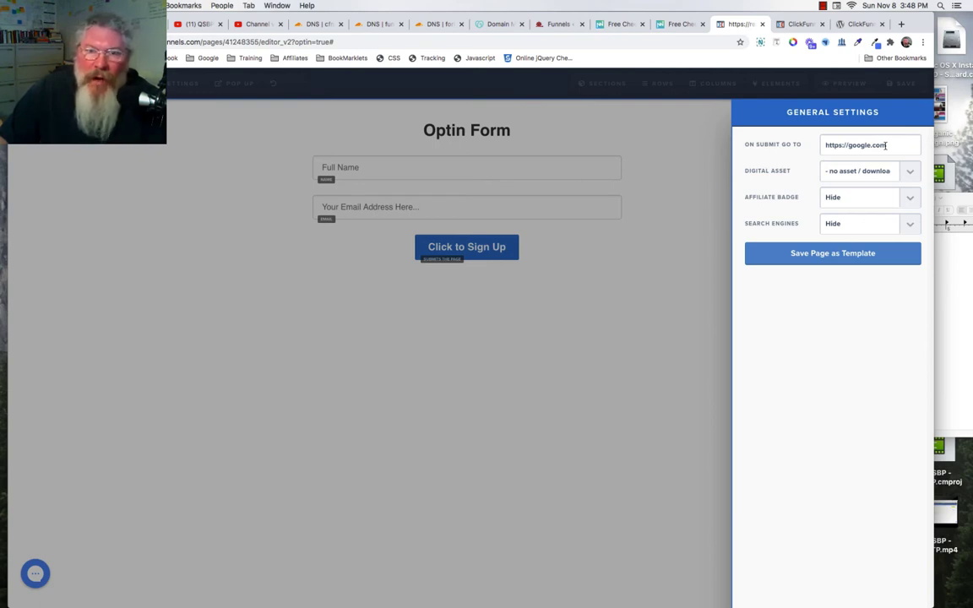
left_click(658, 141)
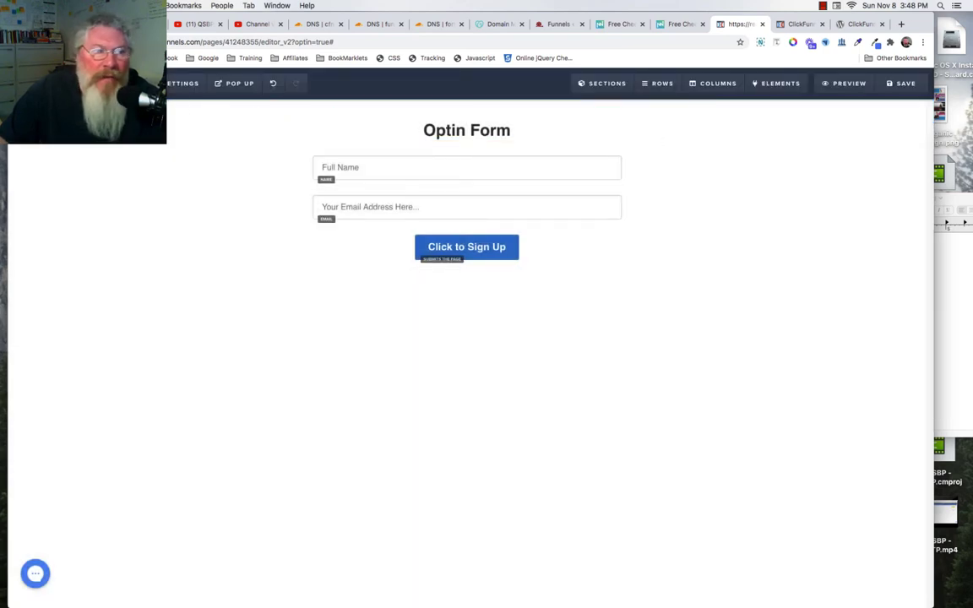
key("super+r")
Leave the page editor and bring up the step's iframe embed code under Publishing
left_click(569, 206)
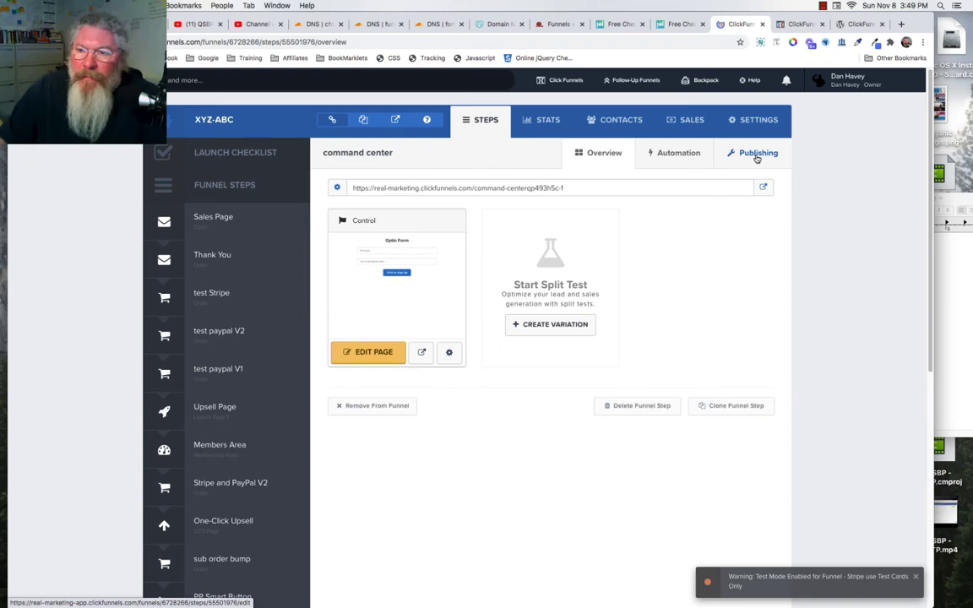
left_click(756, 156)
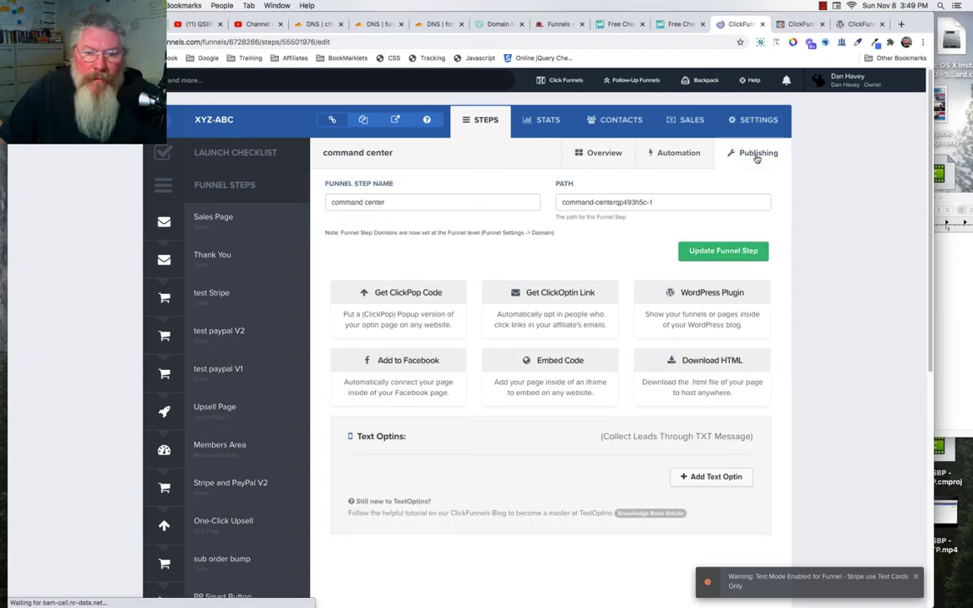
left_click(558, 363)
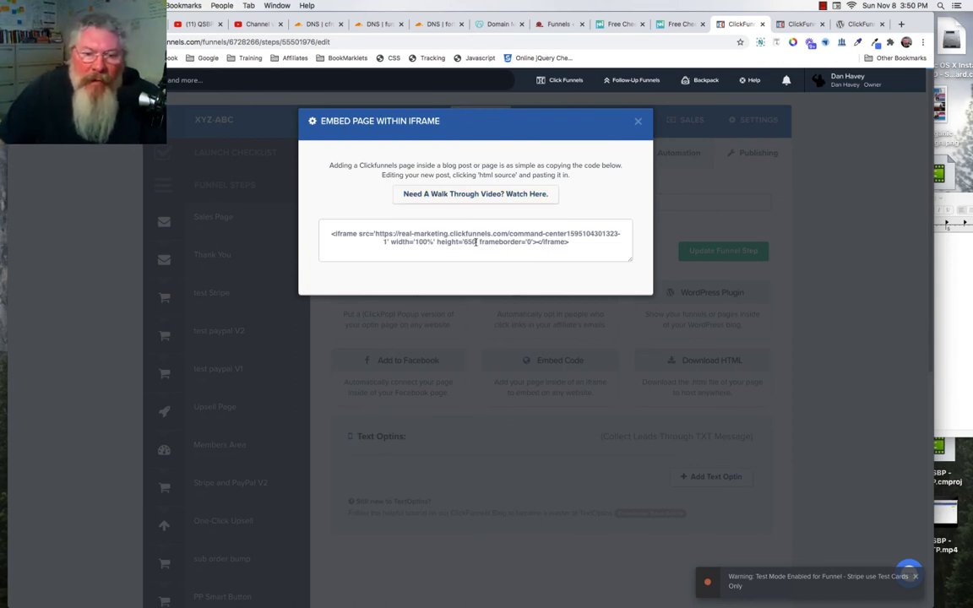
Inspect the iframe embed code, highlighting its 650 height value and page path
double_click(469, 241)
triple_click(467, 245)
left_click(469, 255)
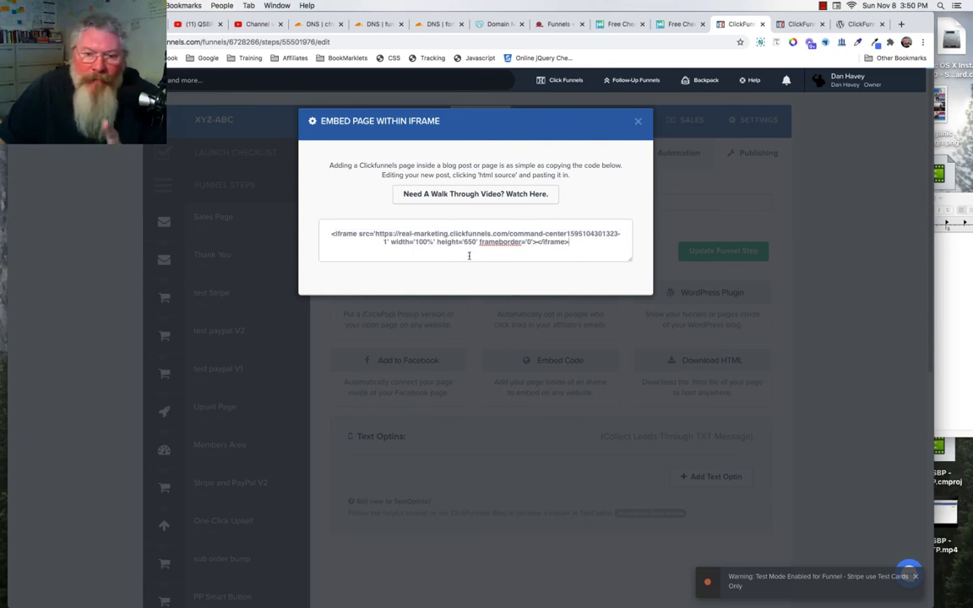
left_click_drag(510, 234, 621, 230)
triple_click(620, 233)
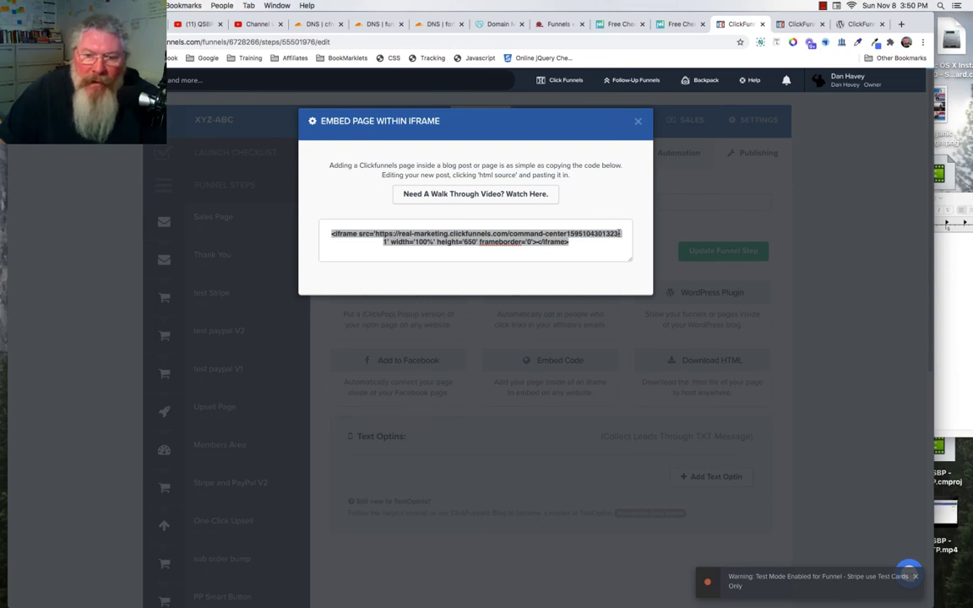
left_click(685, 204)
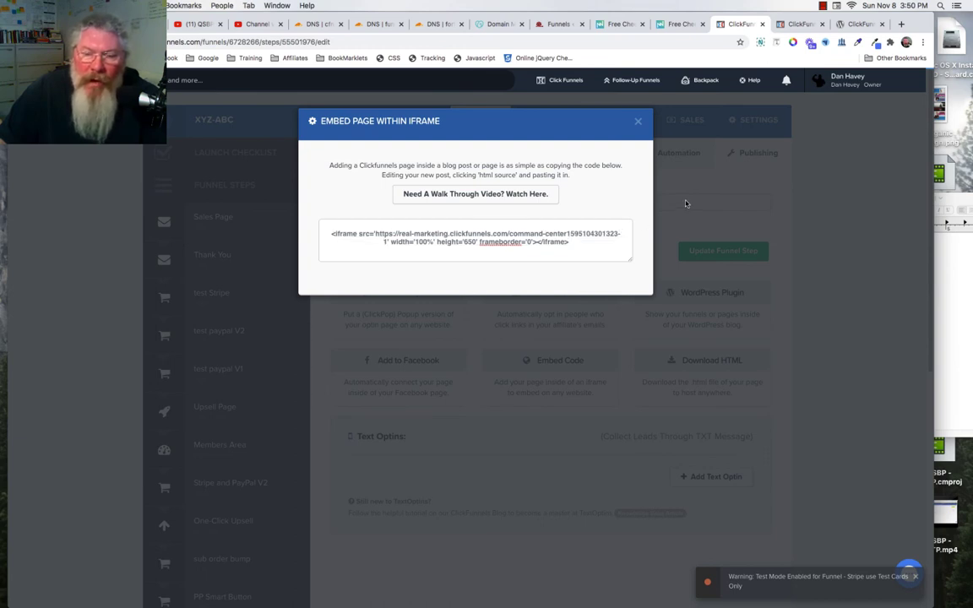
Close the embed code, return to the overview, and review the Optin Form page's Path setting
left_click(637, 121)
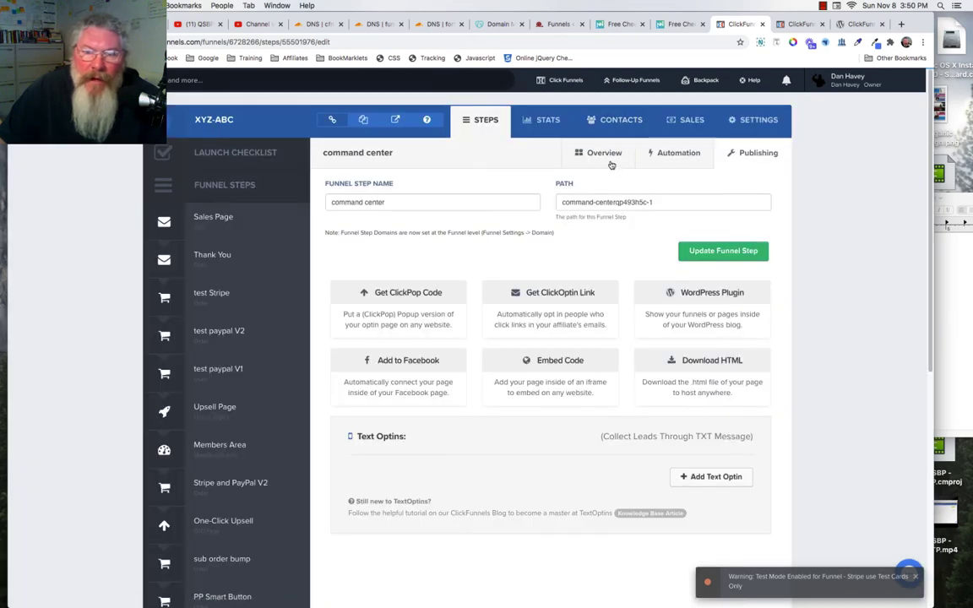
left_click(597, 155)
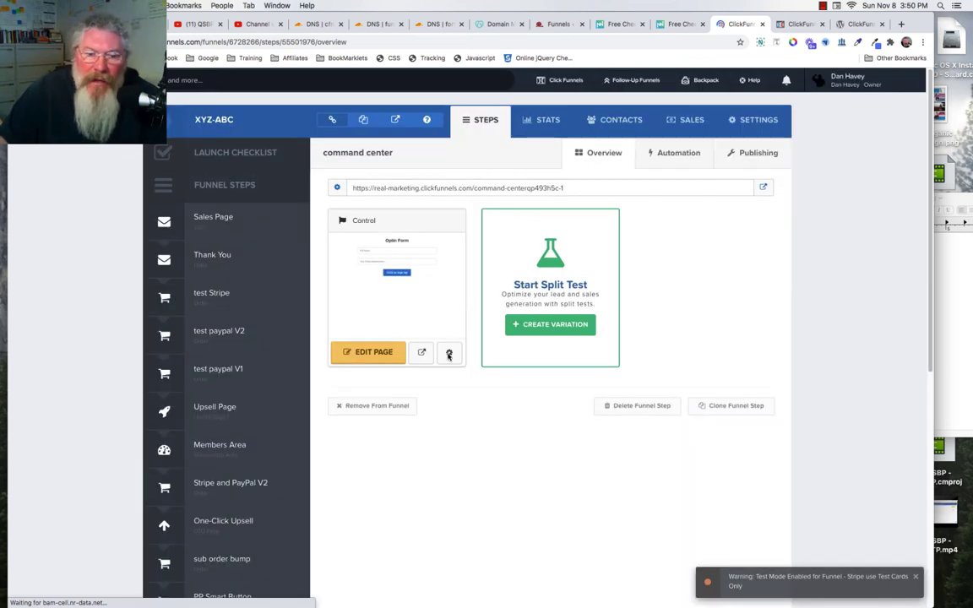
left_click(448, 353)
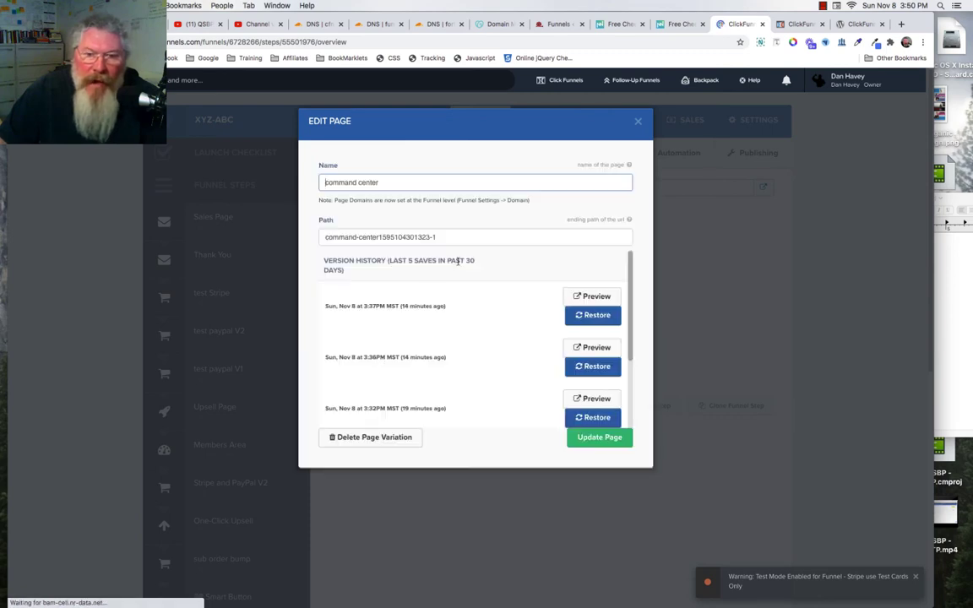
key("Tab")
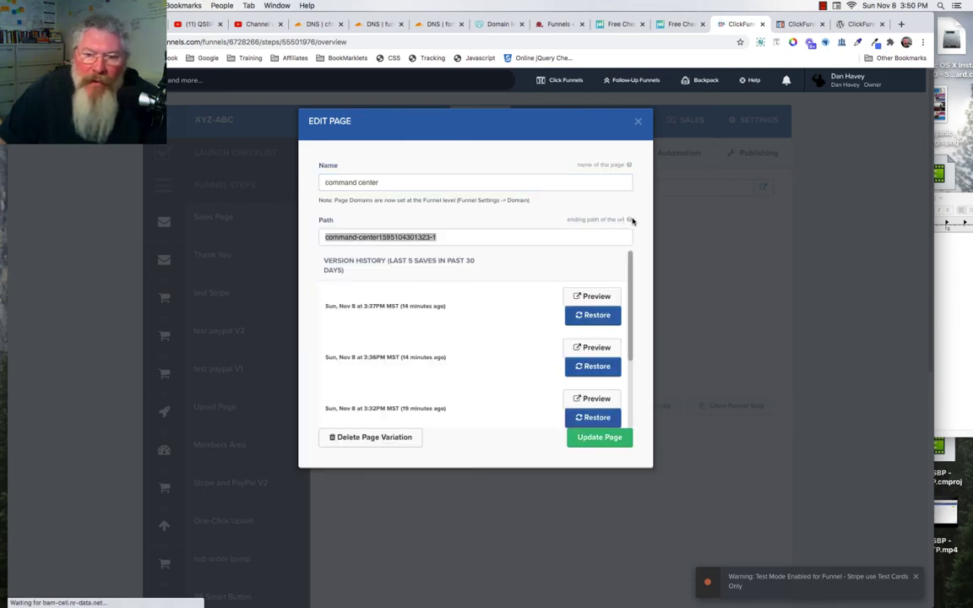
triple_click(623, 220)
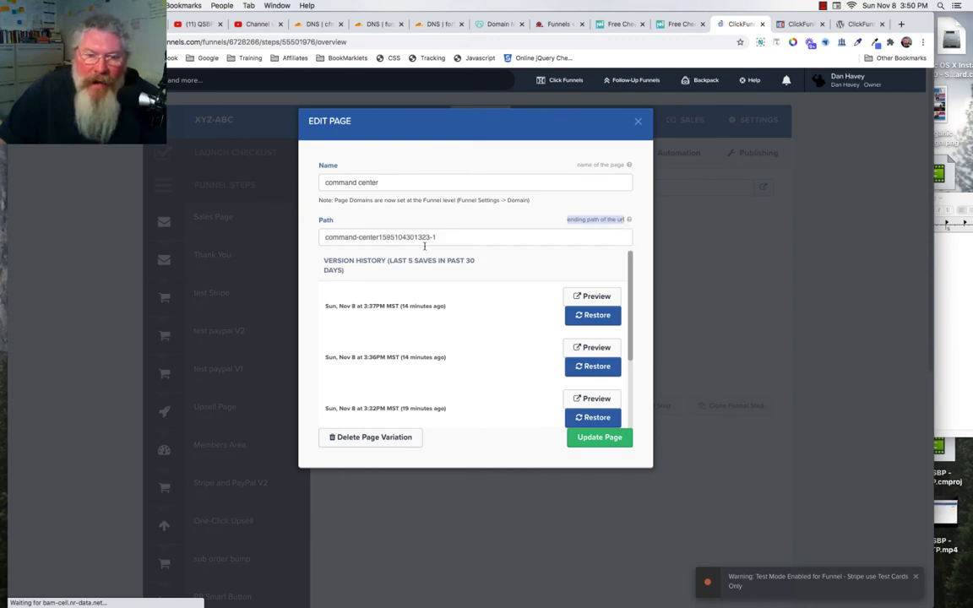
left_click_drag(439, 239, 345, 237)
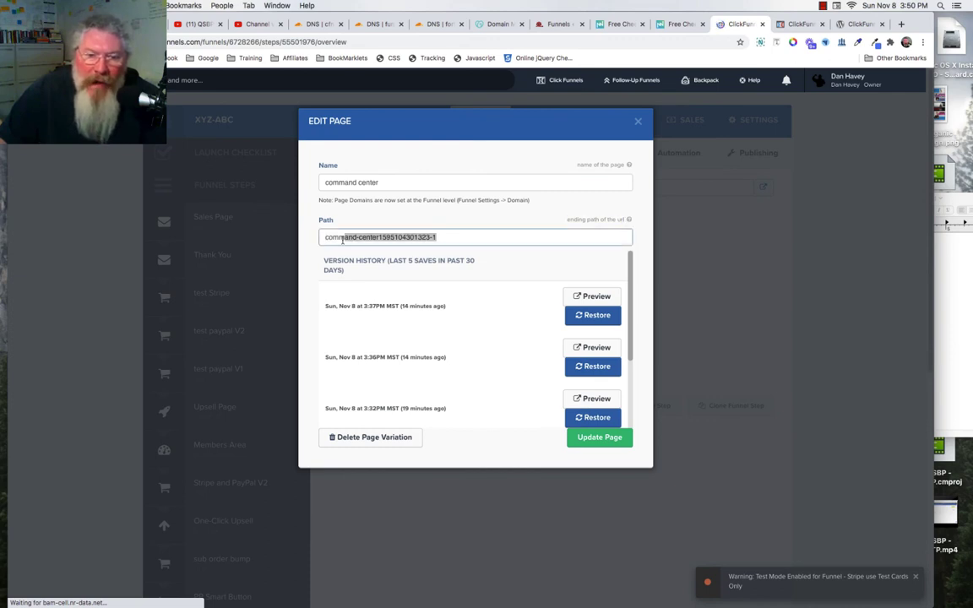
left_click(560, 153)
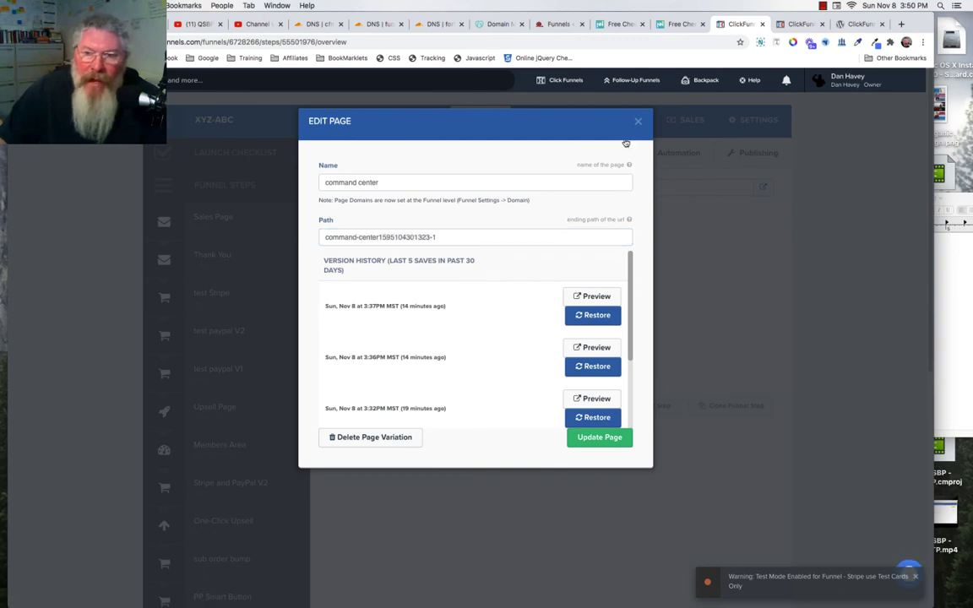
left_click(638, 123)
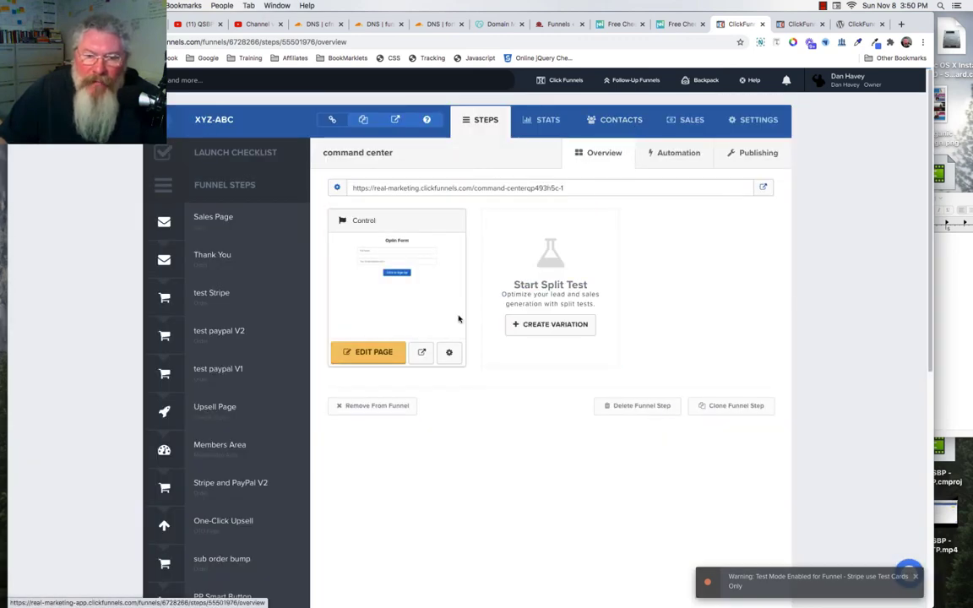
Reopen the step's iframe embed code, copy it, and close the embed window
left_click(748, 153)
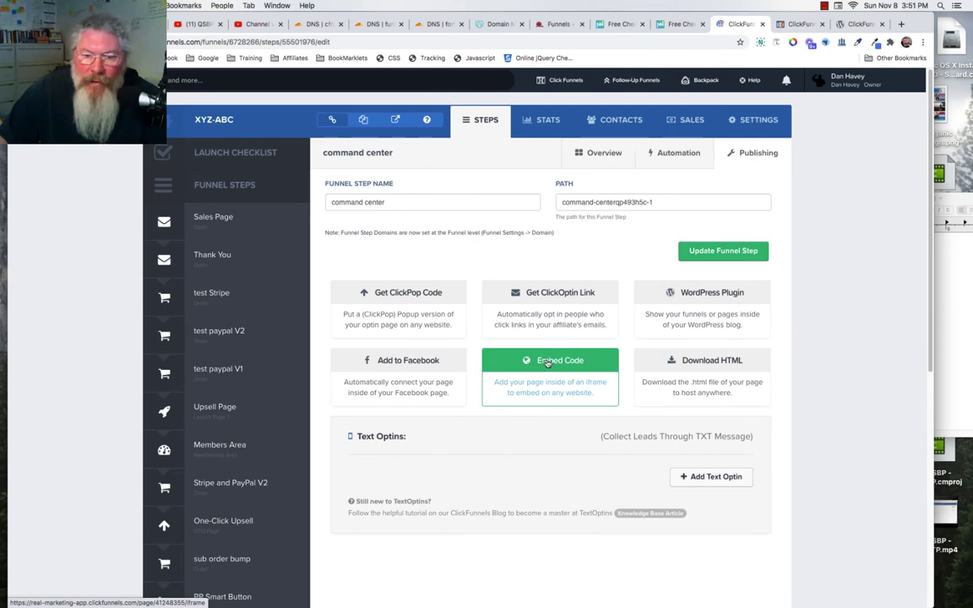
left_click(548, 362)
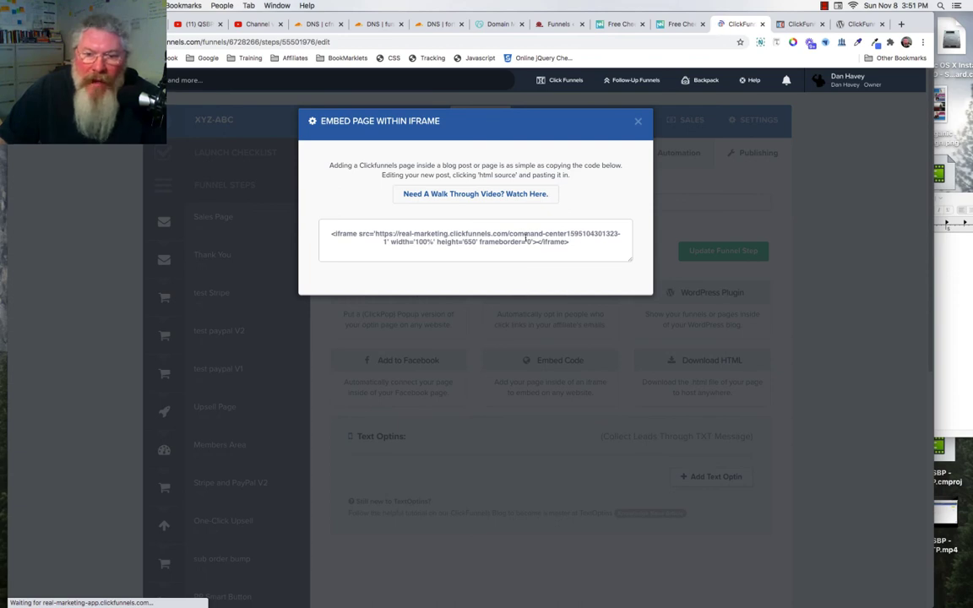
left_click(524, 238)
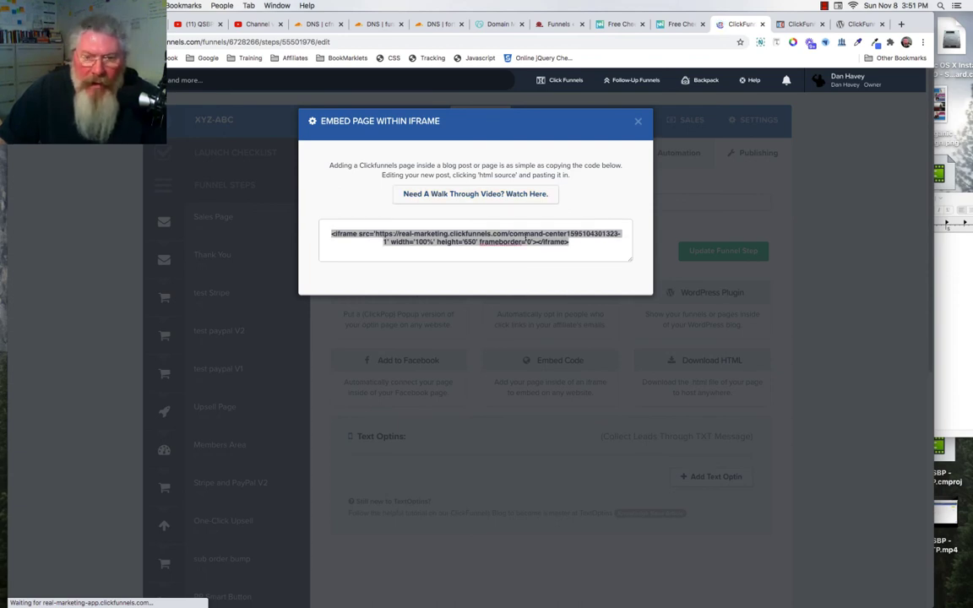
left_click(638, 122)
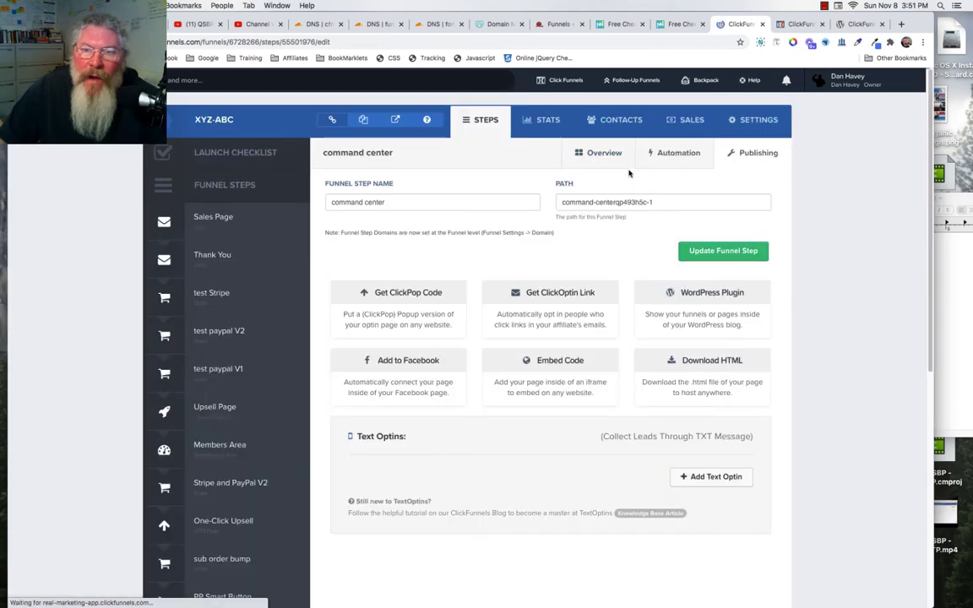
On the WordPress page, add an HTML module to the empty left column and paste the iframe code
left_click(620, 24)
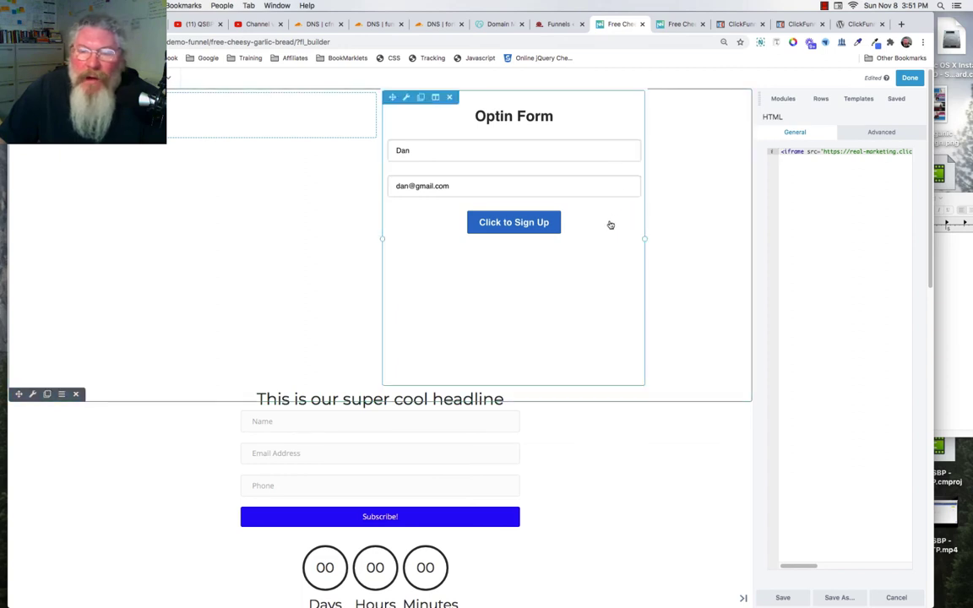
left_click(247, 111)
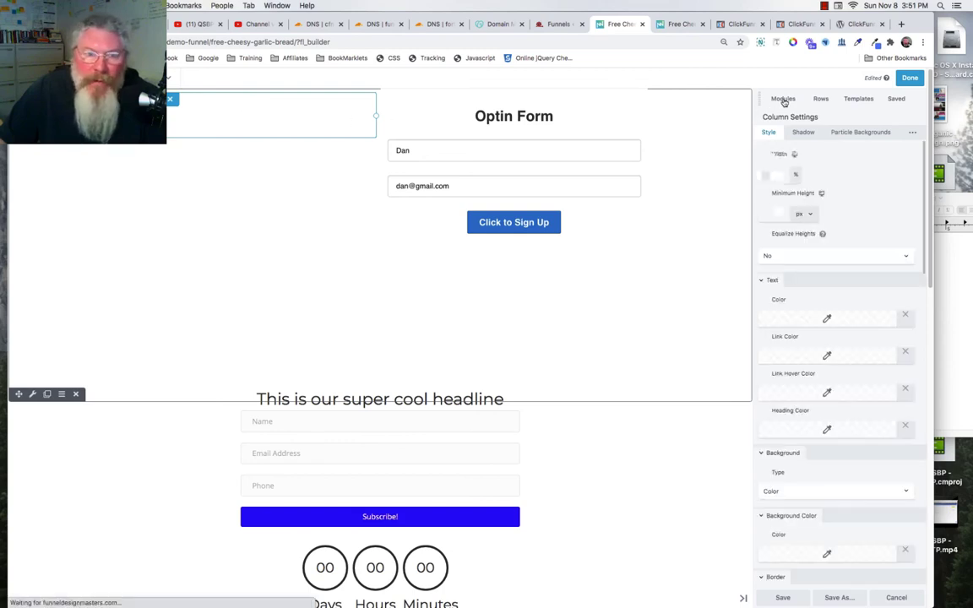
left_click(783, 100)
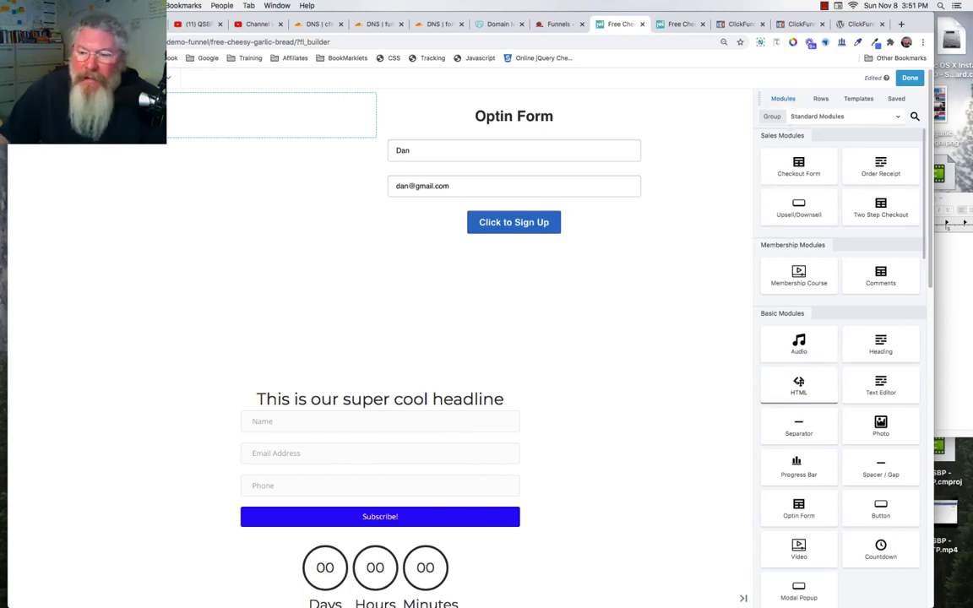
left_click_drag(799, 385, 745, 334)
left_click_drag(346, 144, 267, 135)
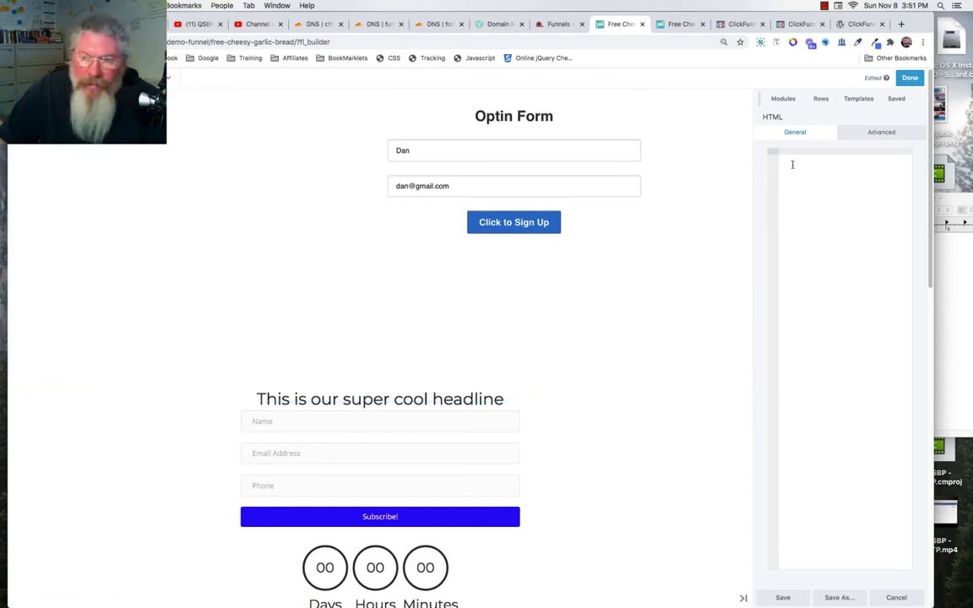
key("super+v")
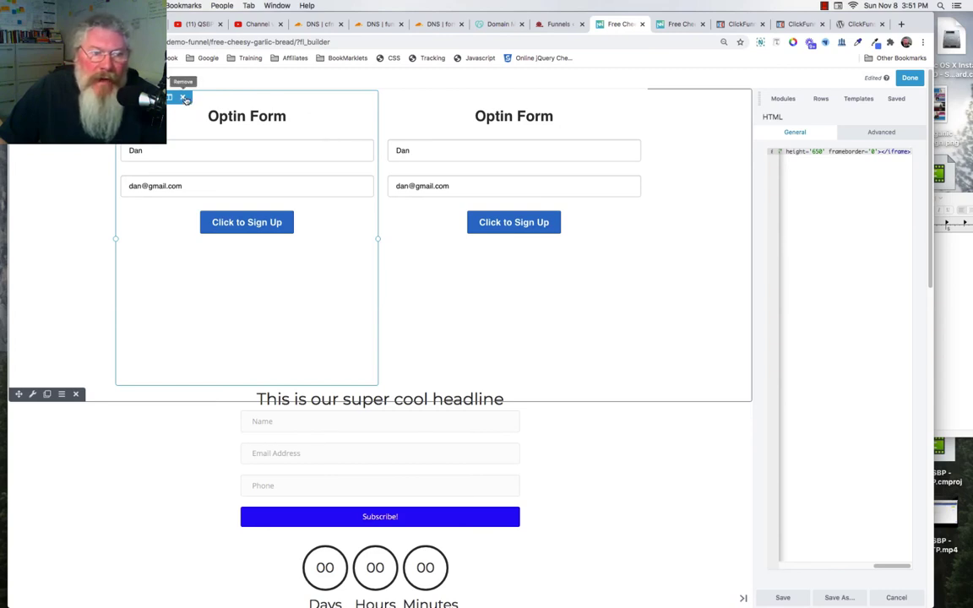
Delete the duplicate optin form and open the remaining form's HTML code
left_click(184, 98)
left_click(552, 99)
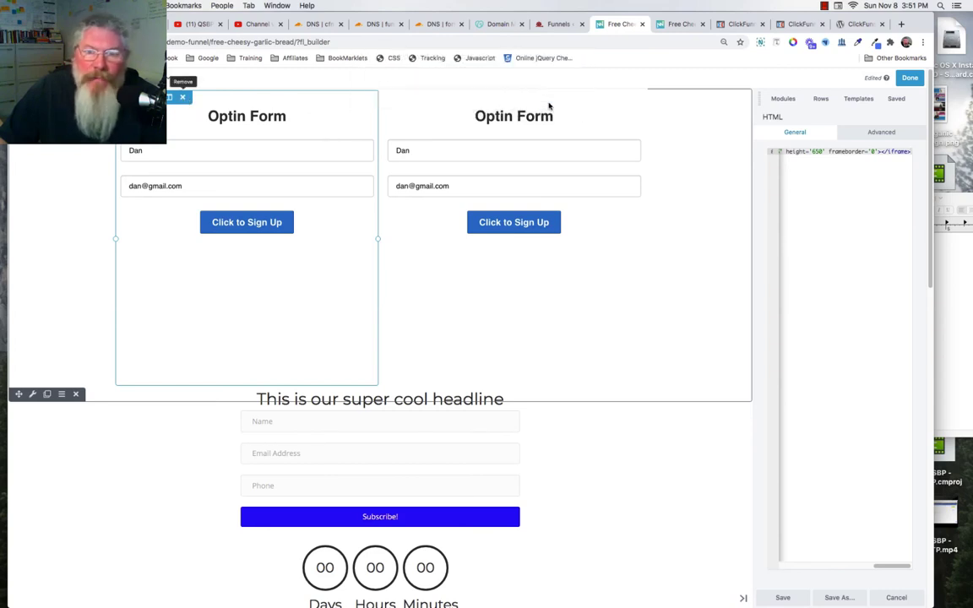
left_click(532, 151)
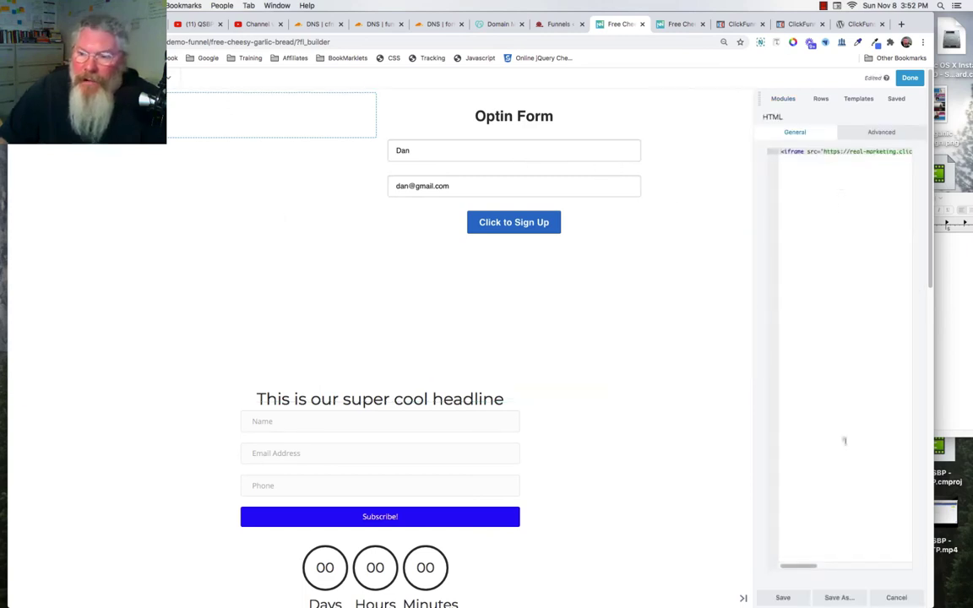
Float and widen the HTML editor, change the iframe height to 350 then 400, and save
left_click_drag(760, 102, 230, 204)
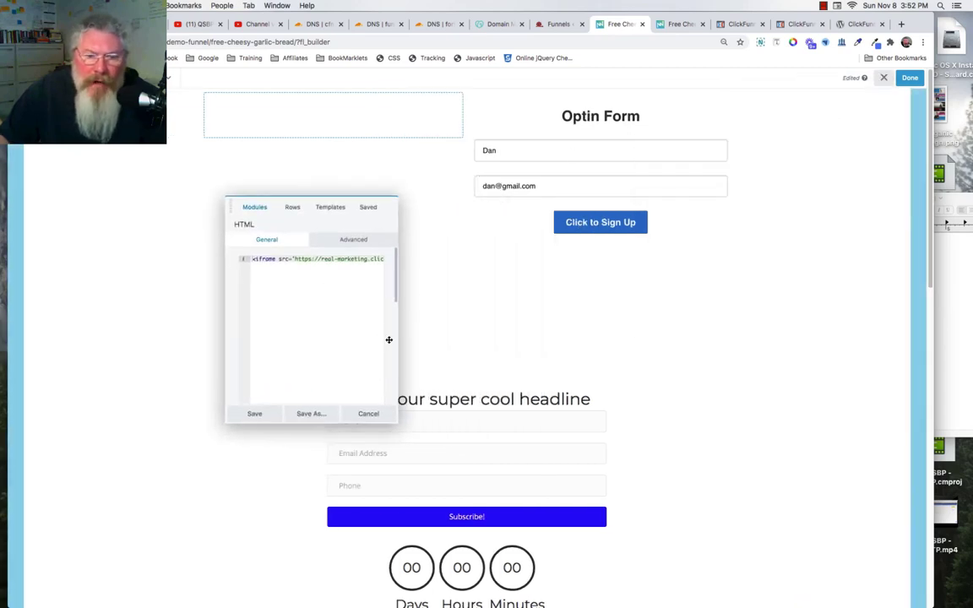
left_click_drag(397, 335, 799, 339)
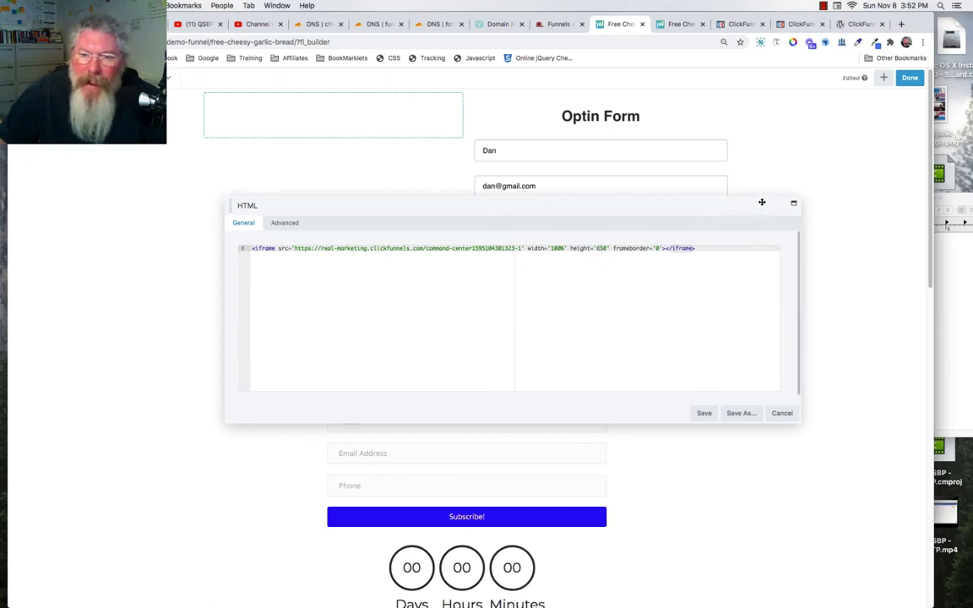
left_click_drag(761, 203, 731, 270)
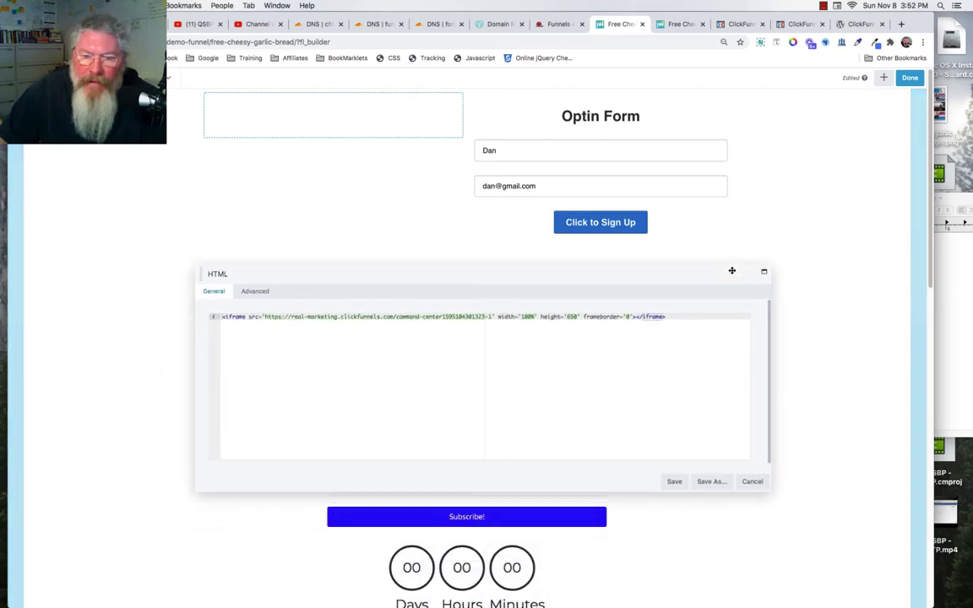
double_click(571, 316)
type("350")
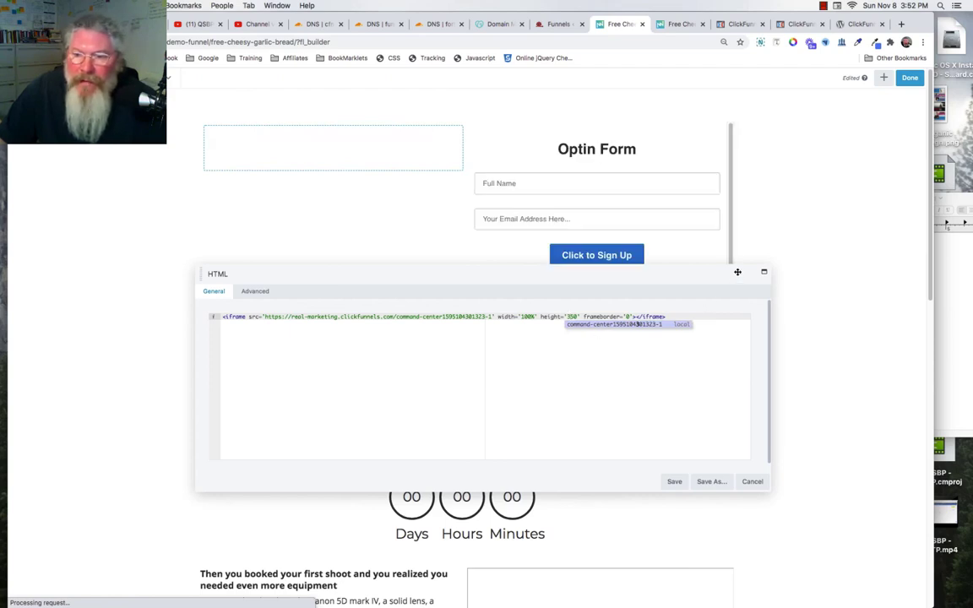
left_click_drag(735, 271, 760, 376)
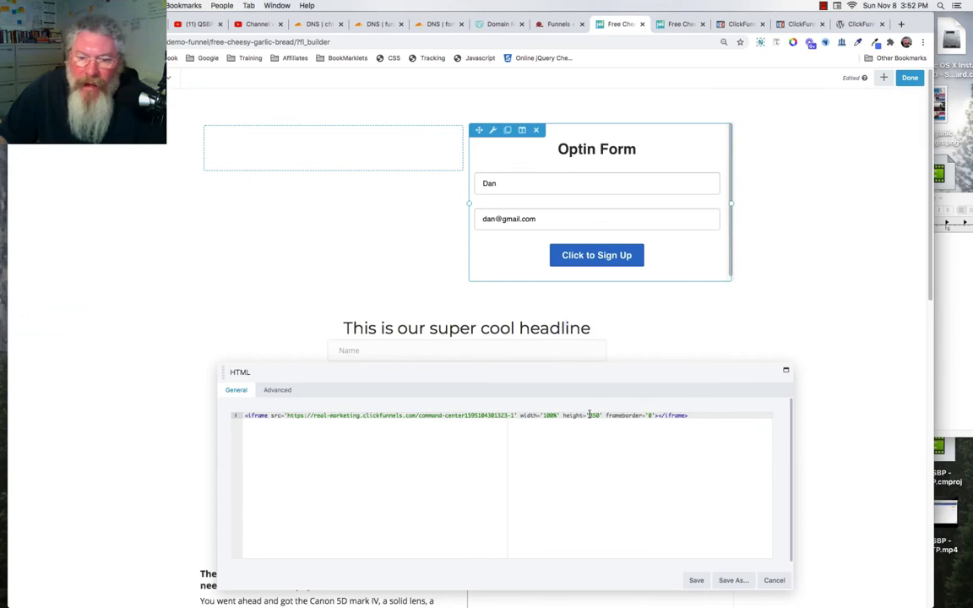
double_click(595, 415)
type("400")
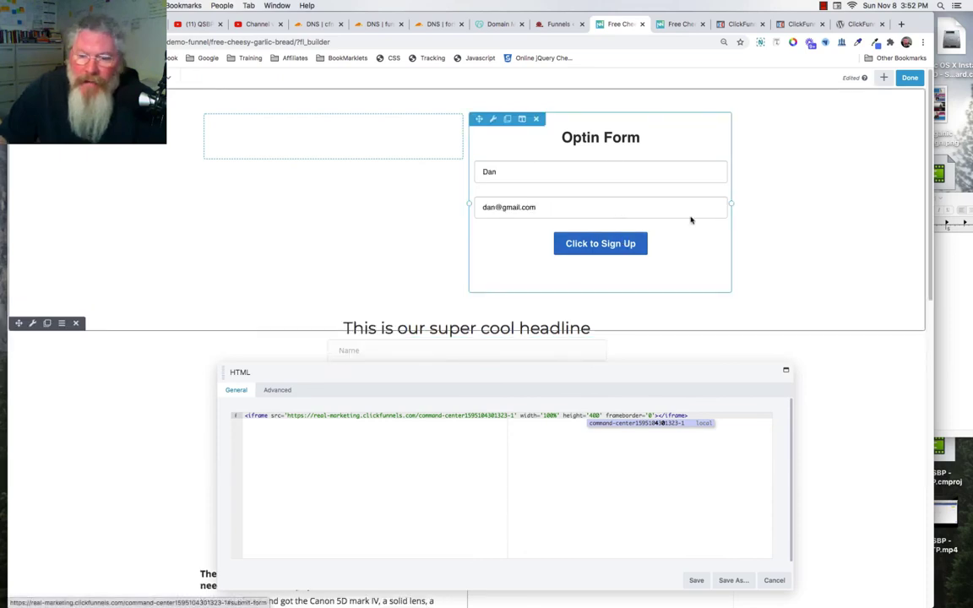
left_click(697, 580)
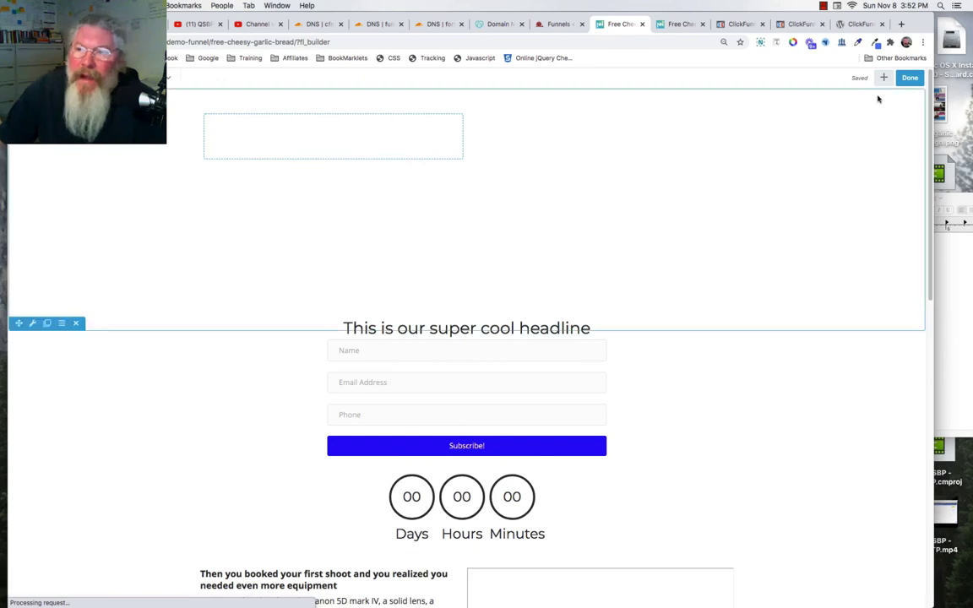
Publish the page, test-submit the live embedded optin form, then return to ClickFunnels
left_click(906, 79)
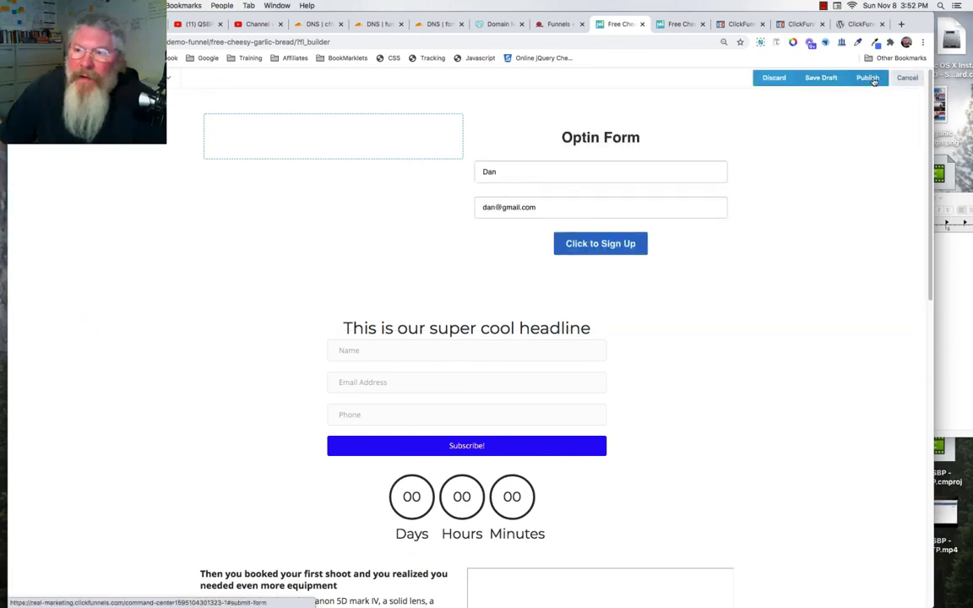
left_click(786, 77)
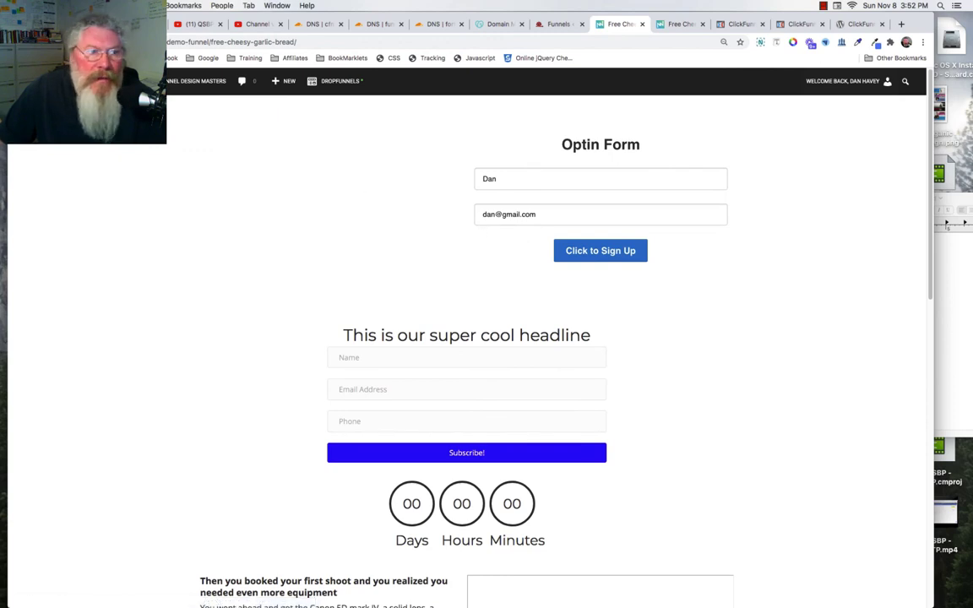
left_click(194, 80)
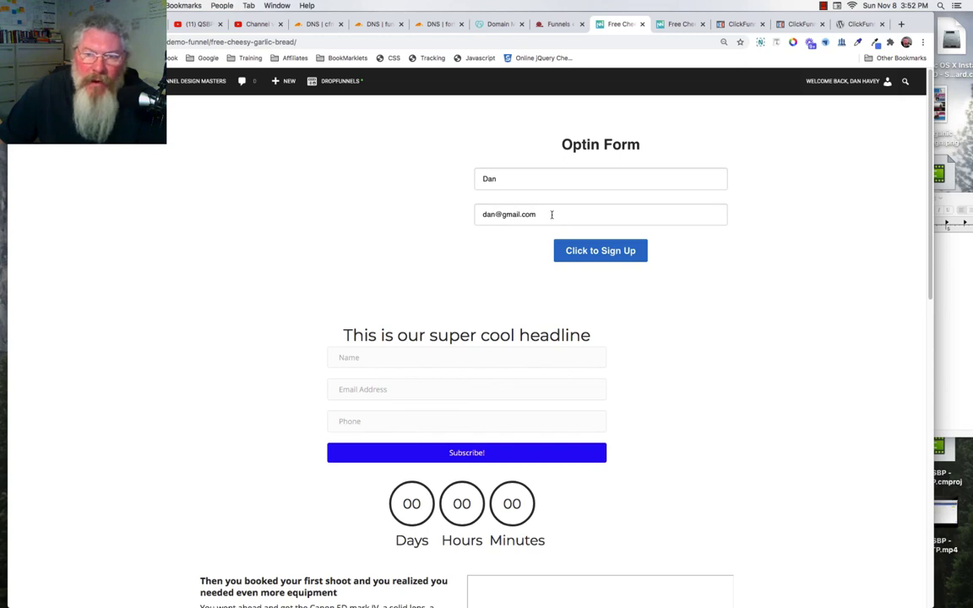
left_click(585, 251)
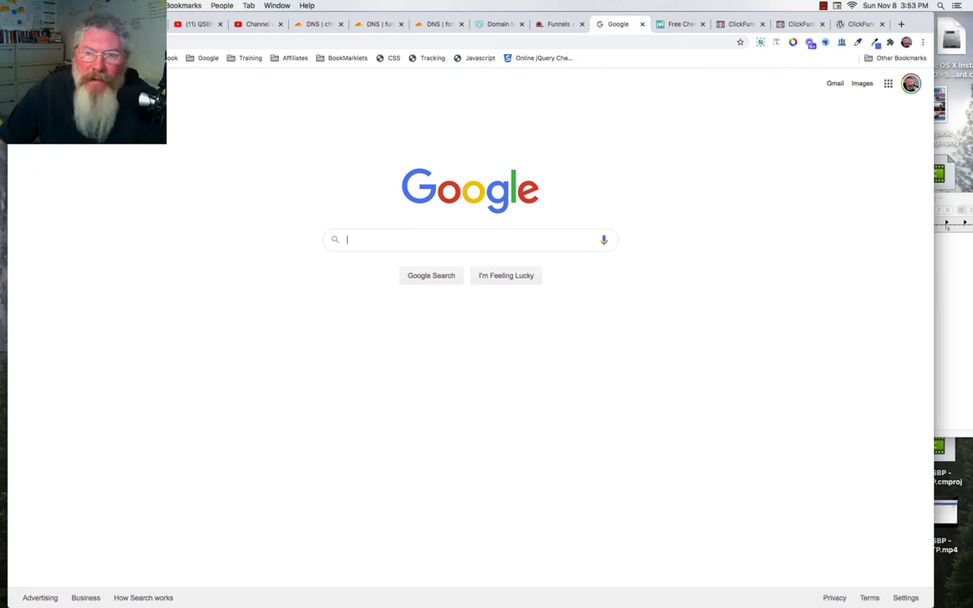
key("super+bracketleft")
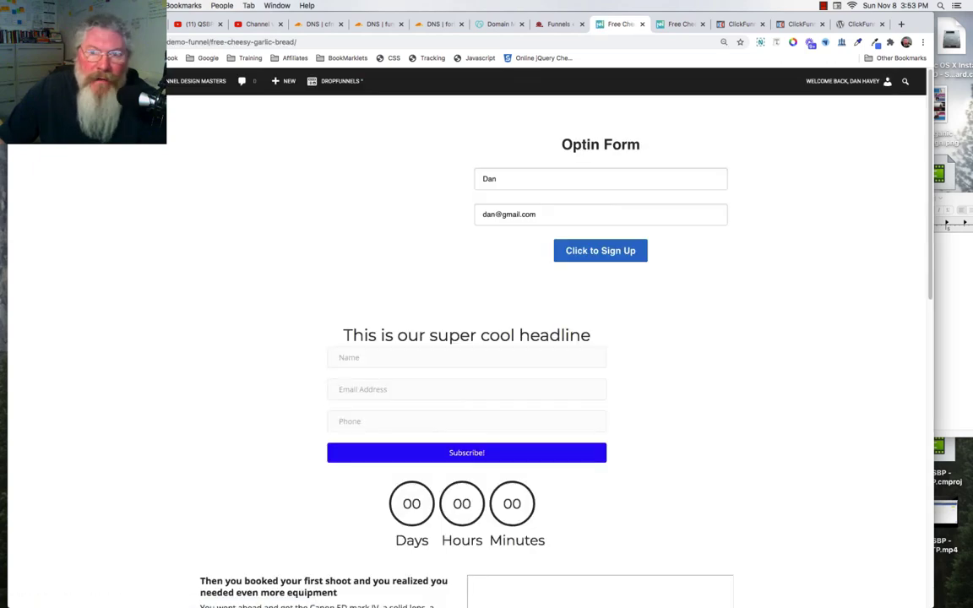
left_click(737, 23)
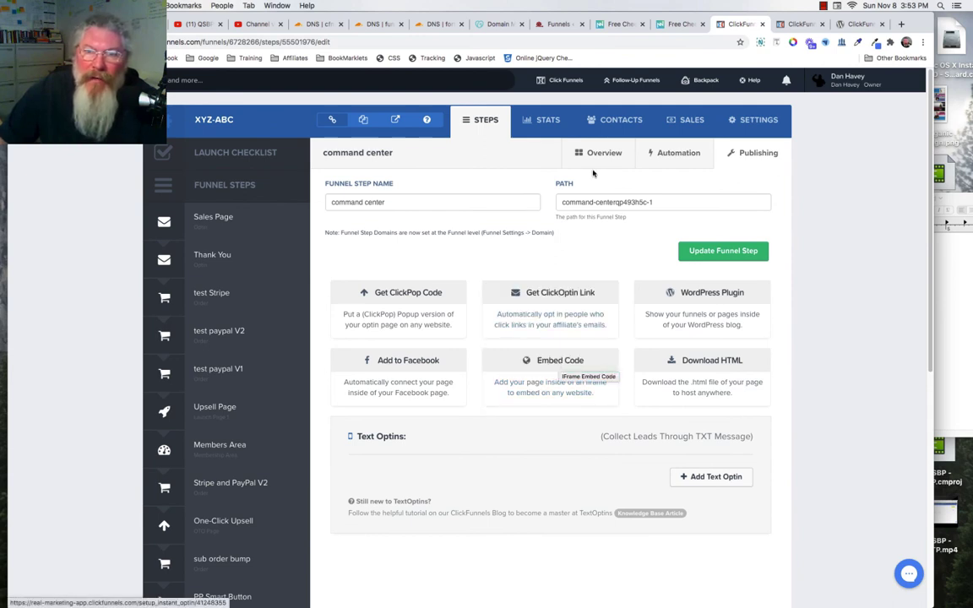
Return to the published Free Cheesy Garlic Bread page showing the embedded Optin Form
left_click(619, 24)
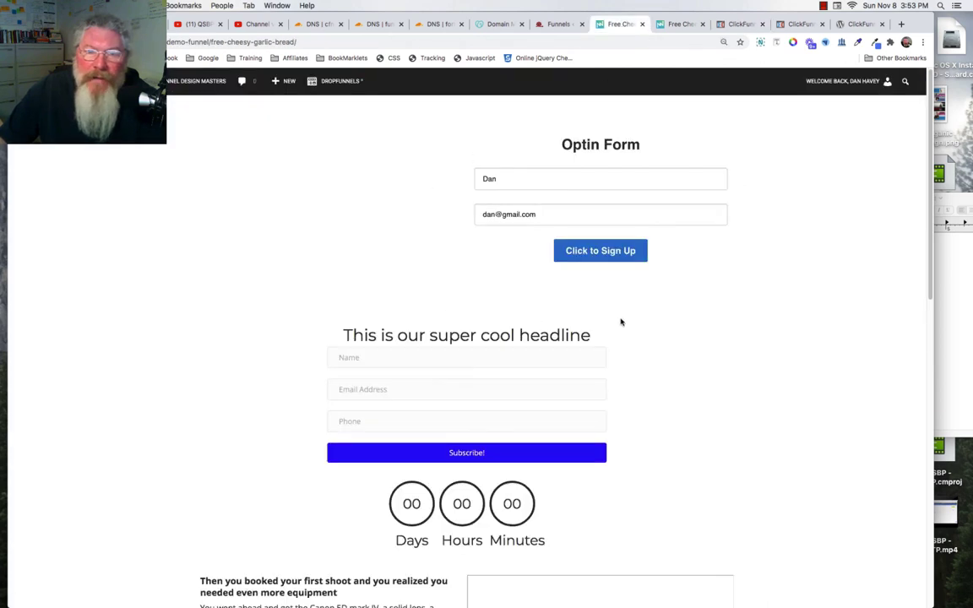